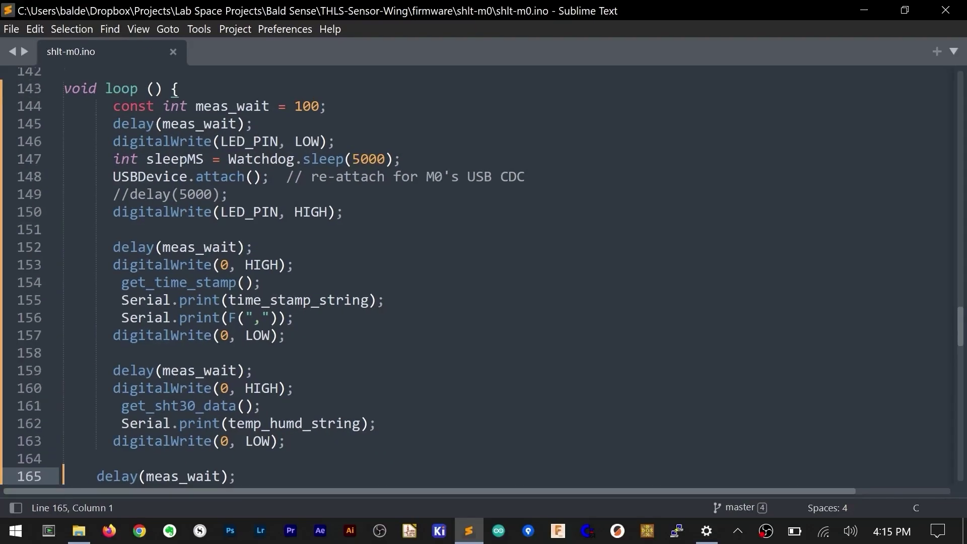
Move down through loop() in shlt-m0.ino past the colour-sensor reading to the SD-card write block.
{"action": "key", "text": "Down"}
{"action": "key", "text": "Down"}
{"action": "key", "text": "Down"}
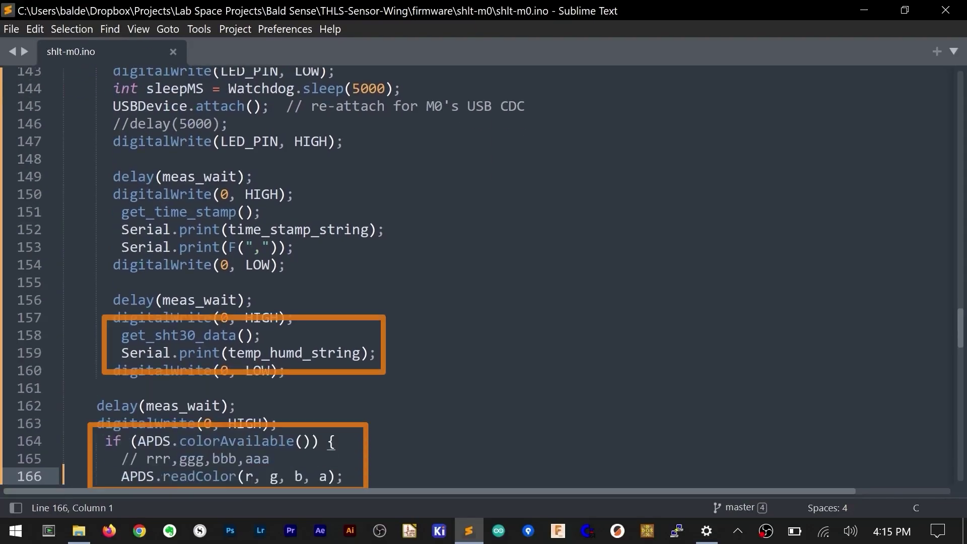
{"action": "key", "text": "Down"}
{"action": "key", "text": "Down"}
{"action": "key", "text": "Down"}
{"action": "key", "text": "Down"}
{"action": "key", "text": "Down"}
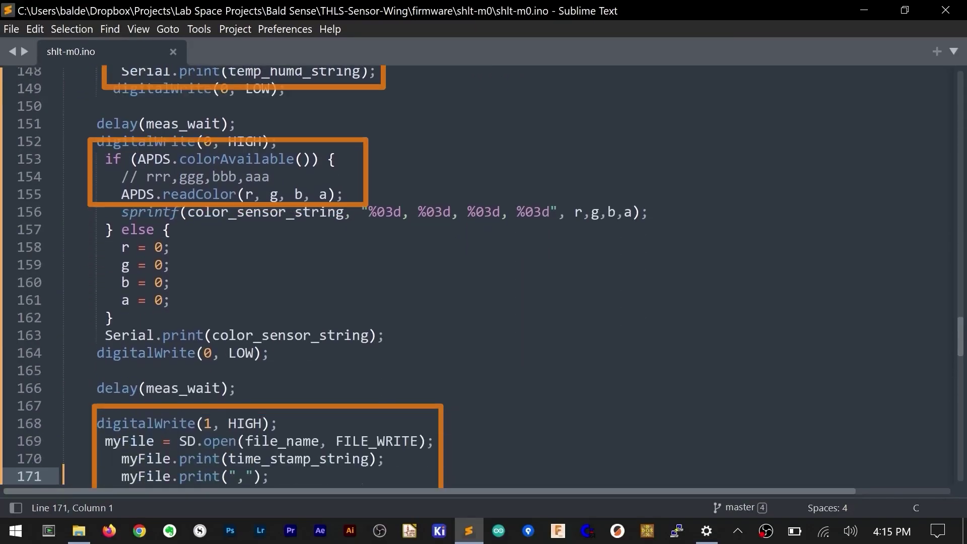
{"action": "key", "text": "Down"}
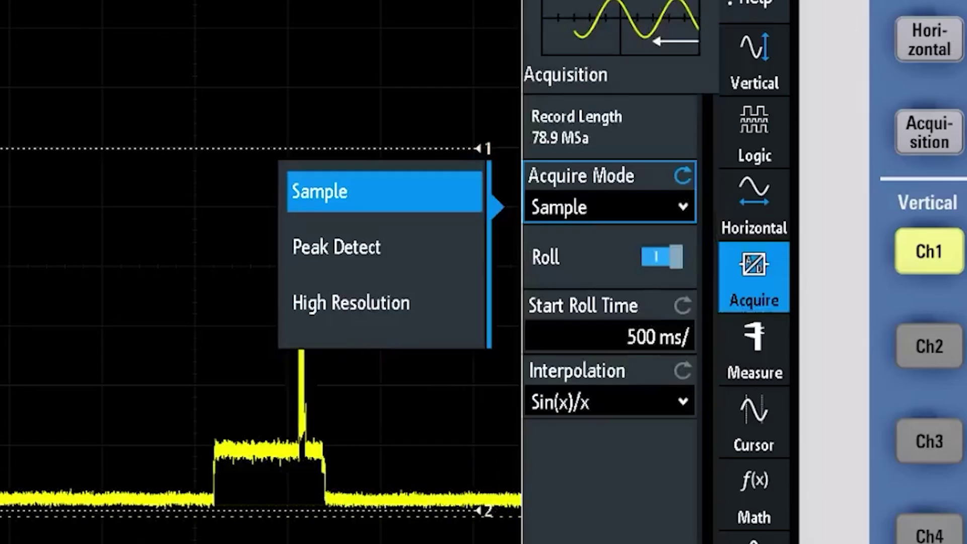
Switch the scope's acquisition to Peak Detect and place cursor 1 near 92.7 mA.
{"action": "left_click", "coordinate": [337, 247]}
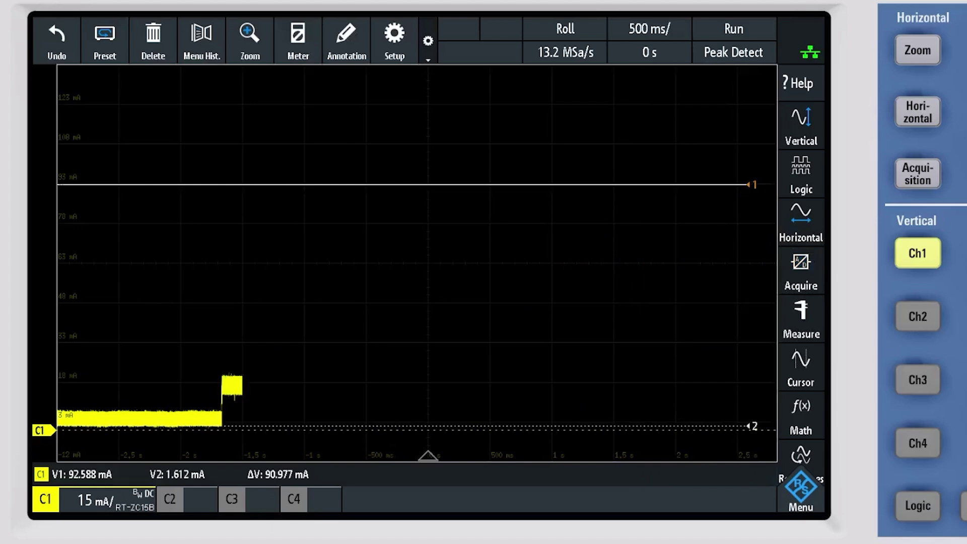
{"action": "left_click_drag", "start_coordinate": [750, 184], "coordinate": [751, 123]}
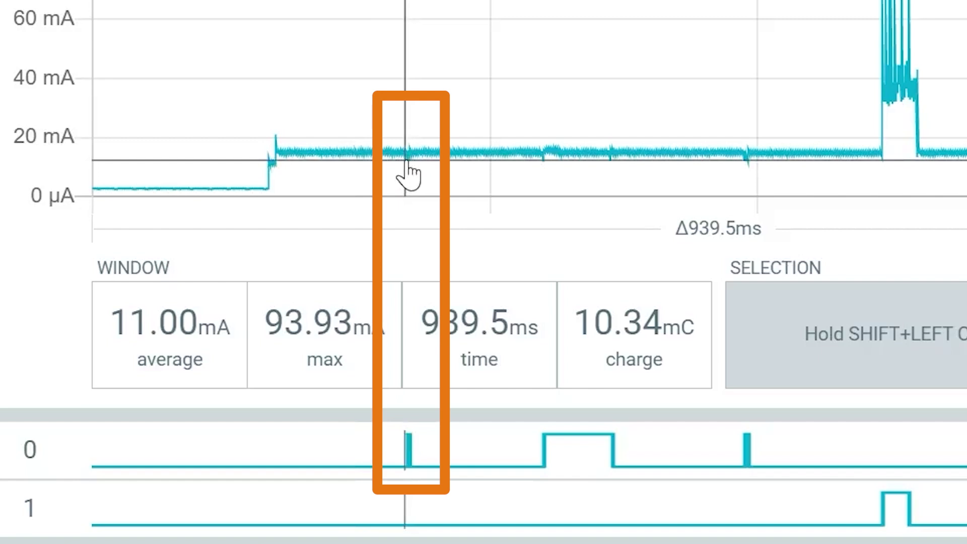
Select the time span of the current burst on the Power Profiler trace.
{"action": "scroll", "coordinate": [402, 166], "scroll_direction": "up", "scroll_amount": 10}
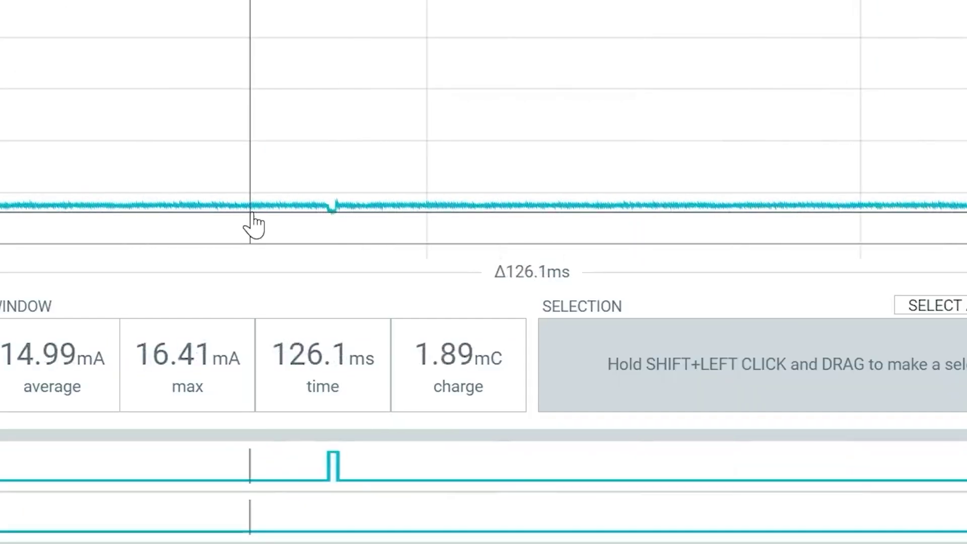
{"action": "scroll", "coordinate": [253, 223], "scroll_direction": "up", "scroll_amount": 2}
{"action": "scroll", "coordinate": [253, 223], "scroll_direction": "down", "scroll_amount": 3}
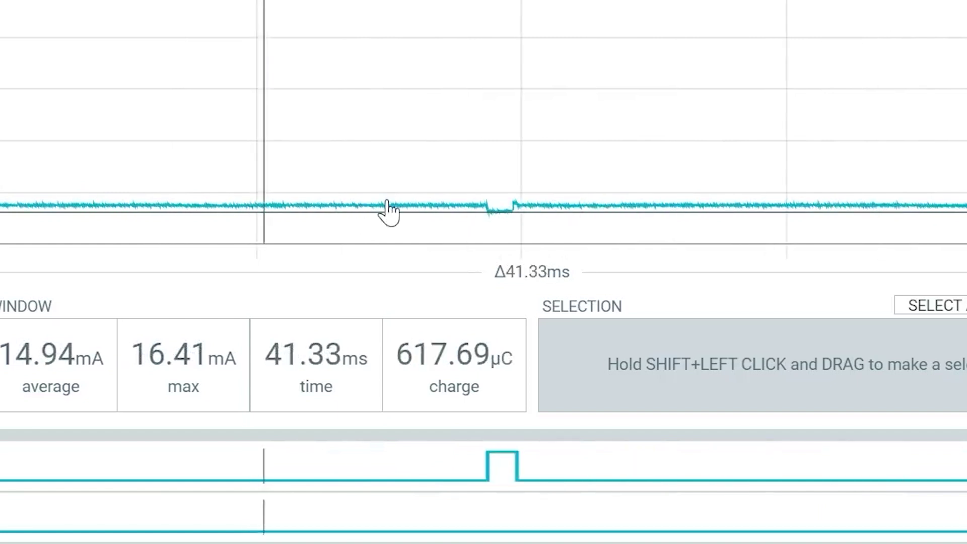
{"action": "scroll", "coordinate": [512, 224], "scroll_direction": "down", "scroll_amount": 4}
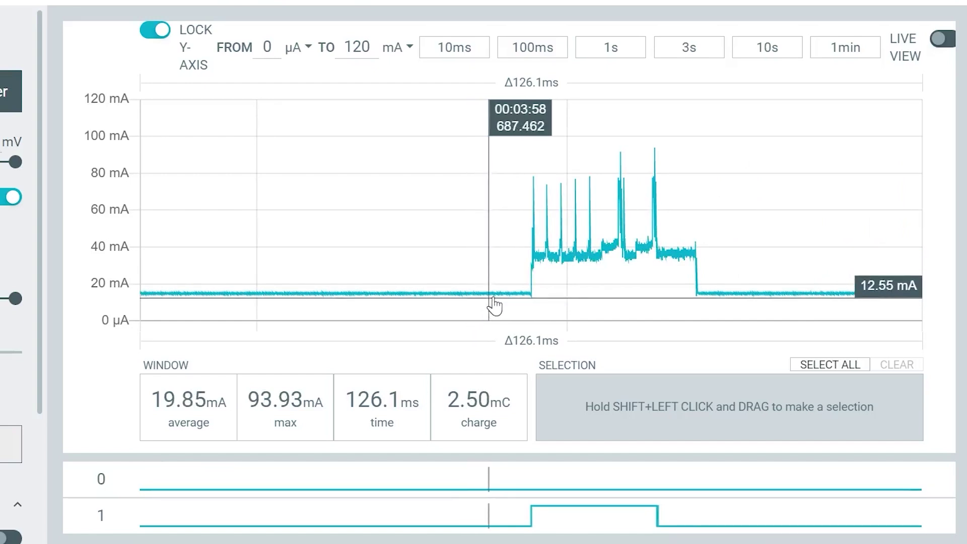
{"action": "left_click_drag", "start_coordinate": [535, 280], "coordinate": [699, 288]}
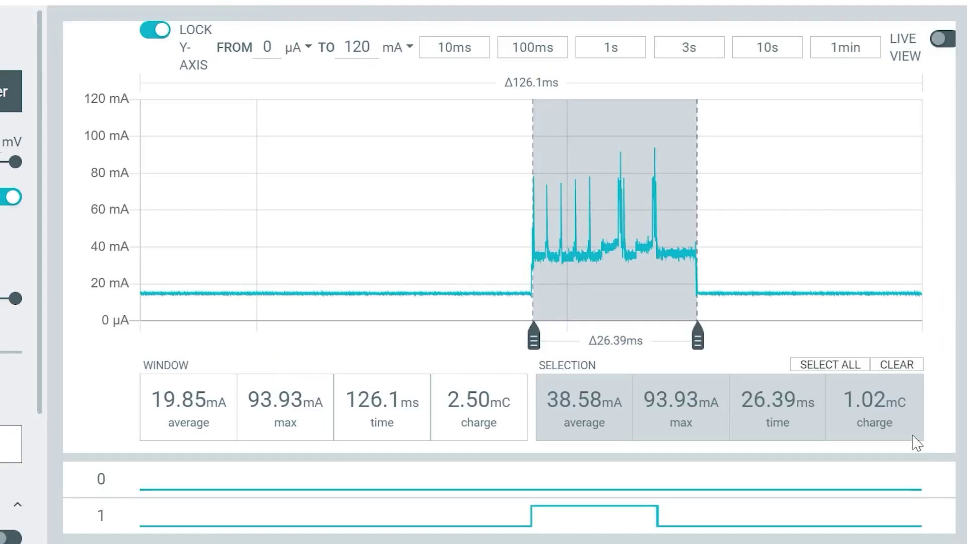
Extend the selection back to where the current first rises, covering the 593.8 ms awake period.
{"action": "scroll", "coordinate": [411, 258], "scroll_direction": "down", "scroll_amount": 6}
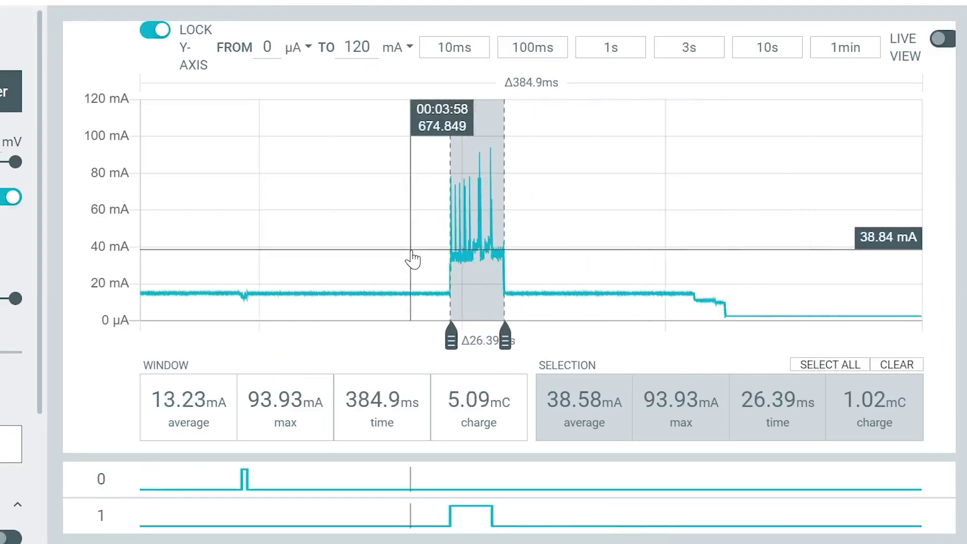
{"action": "scroll", "coordinate": [411, 258], "scroll_direction": "down", "scroll_amount": 2}
{"action": "mouse_move", "coordinate": [410, 259]}
{"action": "left_mouse_down"}
{"action": "mouse_move", "coordinate": [659, 222]}
{"action": "mouse_move", "coordinate": [674, 325]}
{"action": "mouse_move", "coordinate": [764, 336]}
{"action": "left_mouse_up"}
{"action": "left_click_drag", "start_coordinate": [478, 328], "coordinate": [361, 330]}
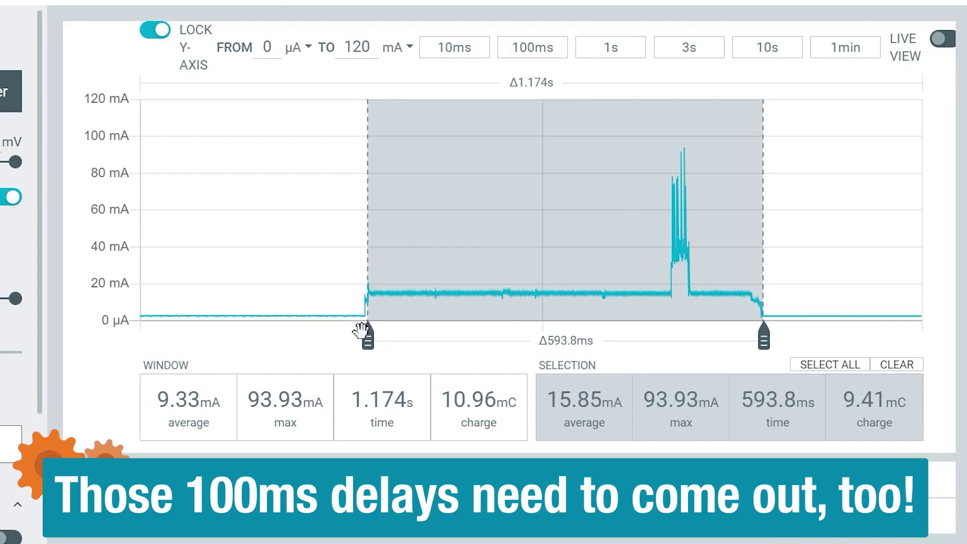
Stretch the selection left across several bursts to 4.661 s.
{"action": "scroll", "coordinate": [318, 281], "scroll_direction": "down", "scroll_amount": 10}
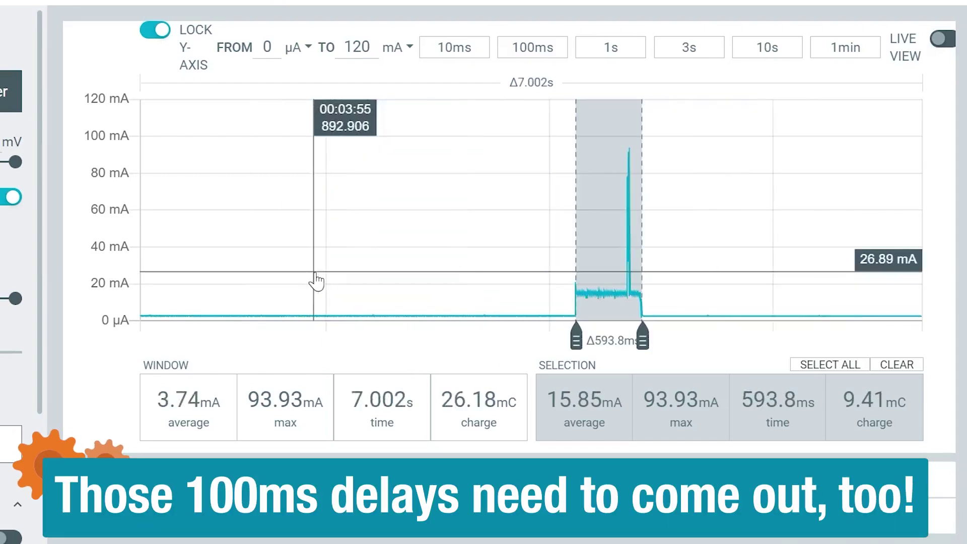
{"action": "mouse_move", "coordinate": [587, 343]}
{"action": "left_mouse_down"}
{"action": "mouse_move", "coordinate": [492, 339]}
{"action": "mouse_move", "coordinate": [509, 340]}
{"action": "left_mouse_up"}
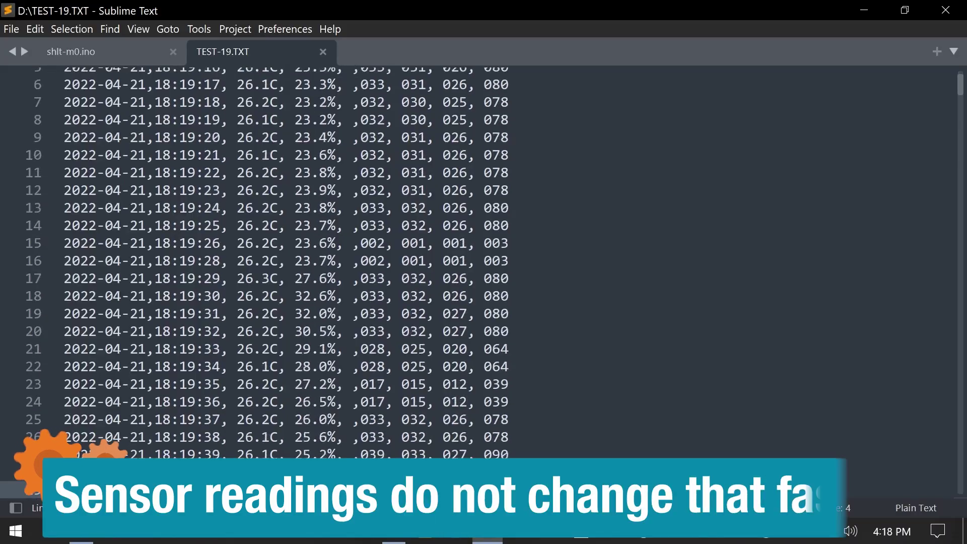
{"action": "key", "text": "Down"}
{"action": "key", "text": "Down"}
{"action": "key", "text": "Down"}
{"action": "key", "text": "Down"}
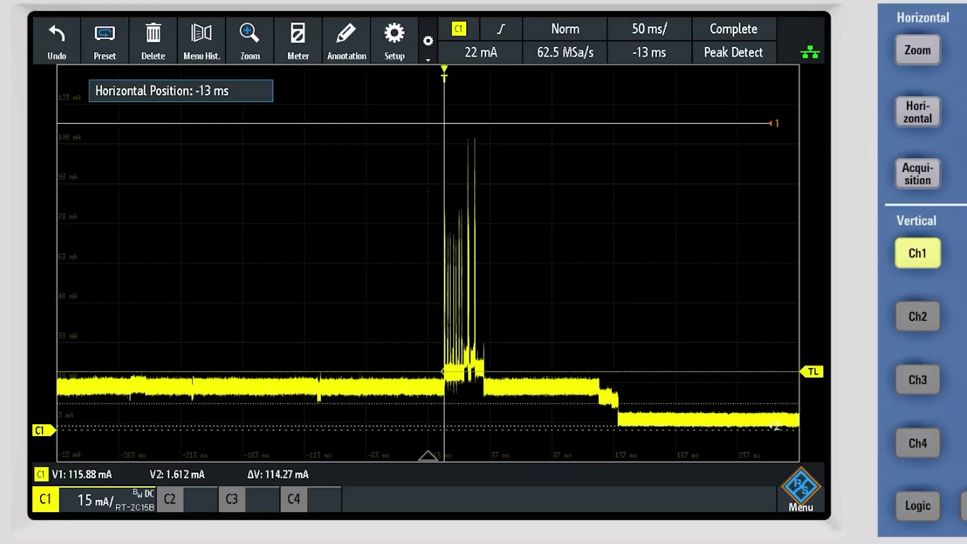
Set the scope's horizontal position to -165 ms and time scale to 53 ms/.
{"action": "scroll", "coordinate": [428, 262], "scroll_direction": "left", "scroll_amount": 5}
{"action": "scroll", "coordinate": [428, 262], "scroll_direction": "right", "scroll_amount": 1}
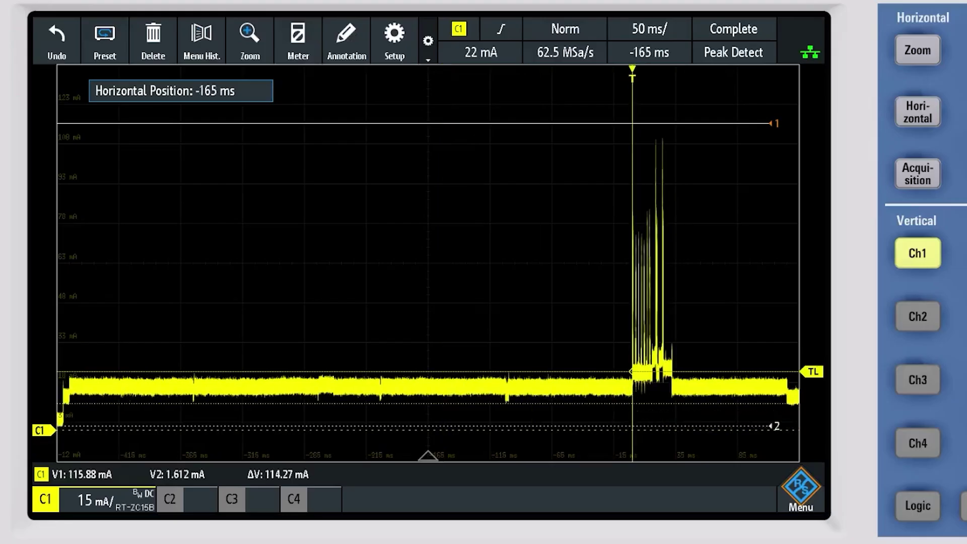
{"action": "scroll", "coordinate": [428, 262], "scroll_direction": "down", "scroll_amount": 3}
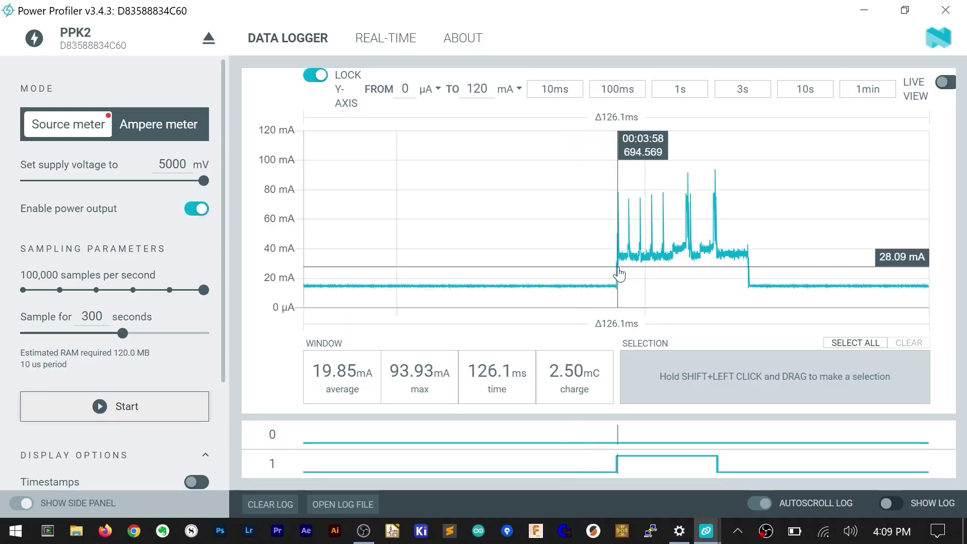
Select a span in Power Profiler starting at the burst's rising edge.
{"action": "left_click_drag", "start_coordinate": [655, 267], "coordinate": [751, 280]}
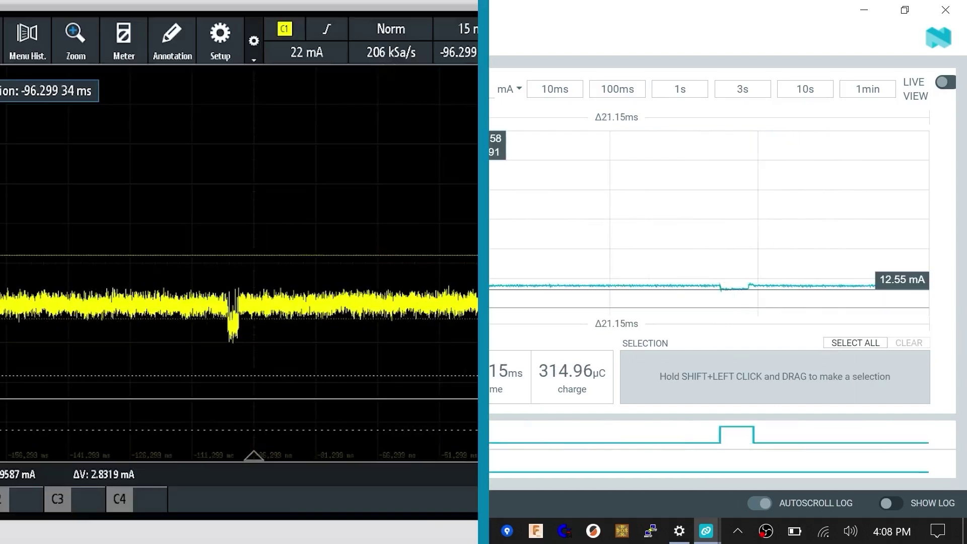